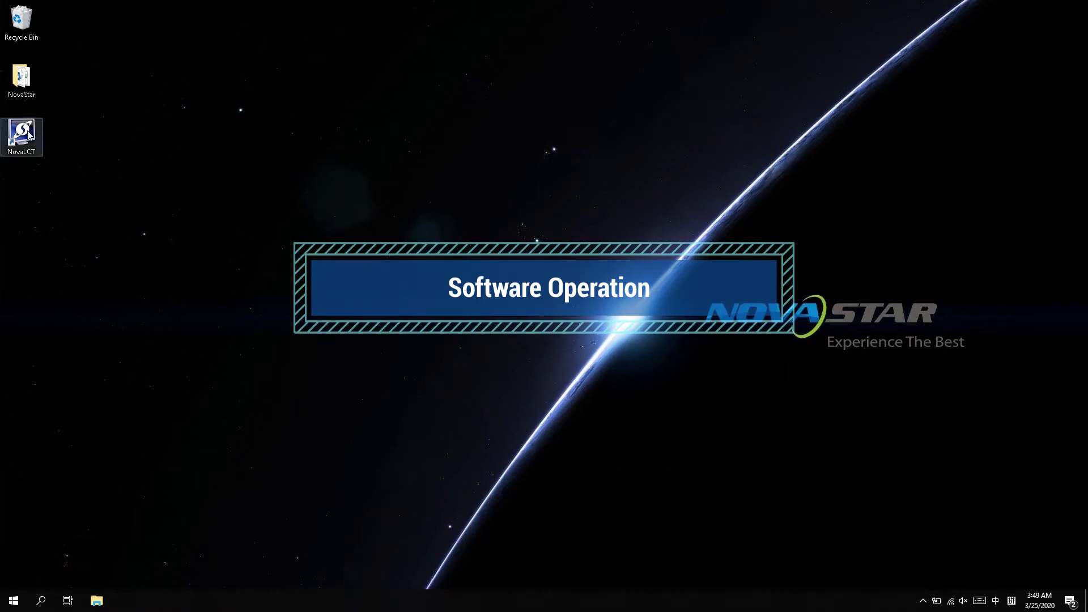
{"action": "left_click", "coordinate": [22, 134]}
{"action": "double_click", "coordinate": [22, 135]}
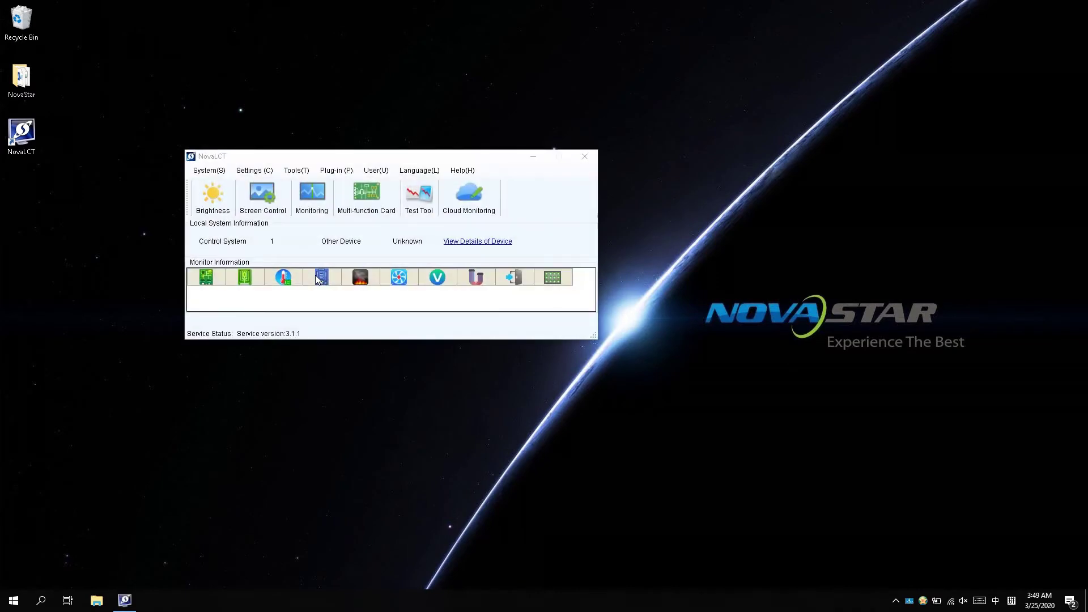
{"action": "left_click", "coordinate": [385, 170]}
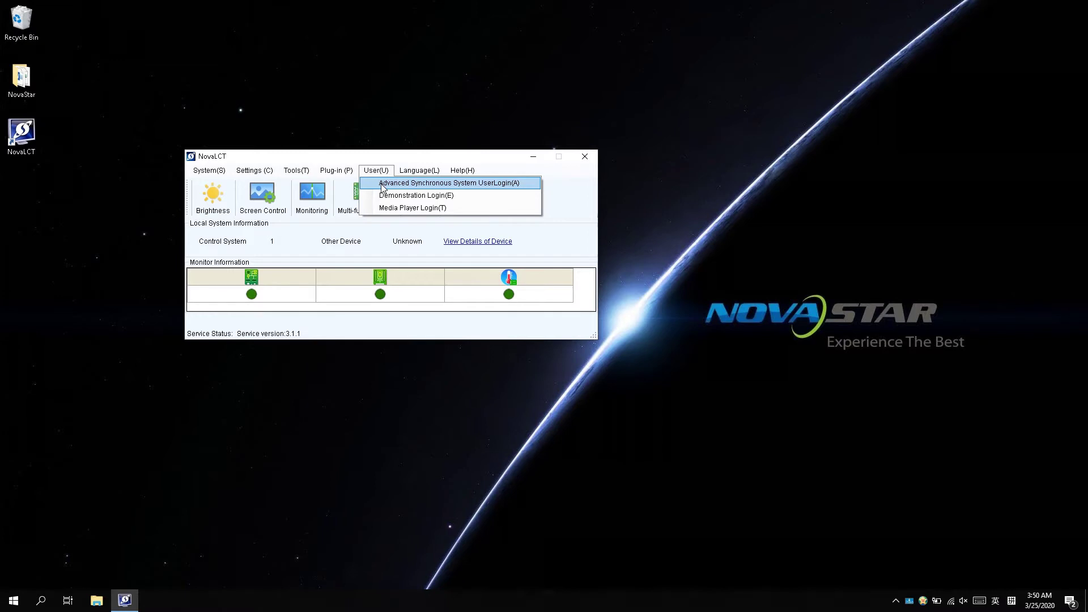
{"action": "left_click", "coordinate": [382, 183]}
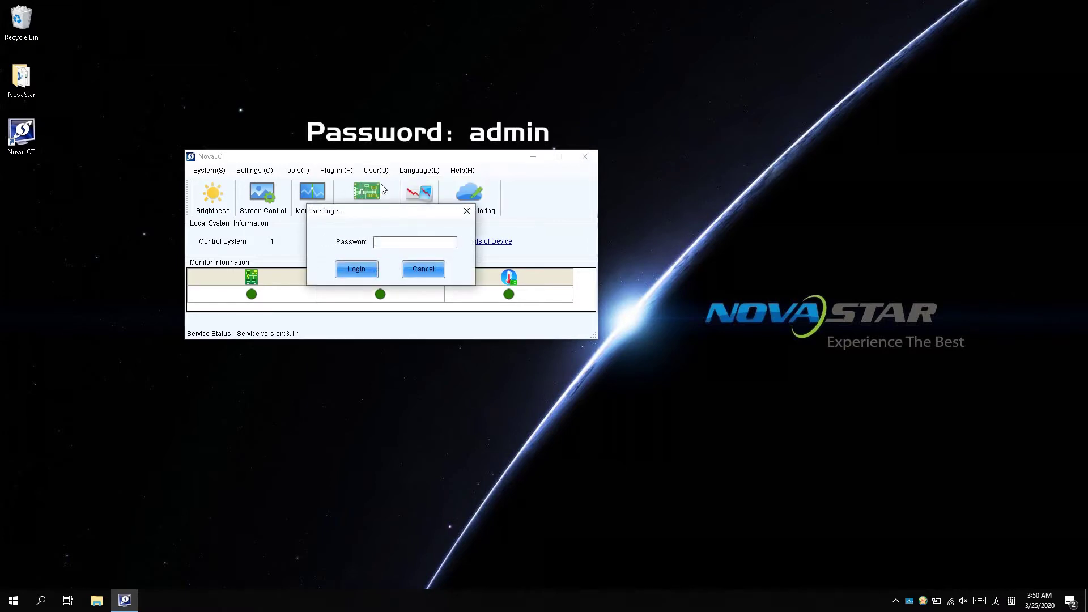
{"action": "type", "text": "adin"}
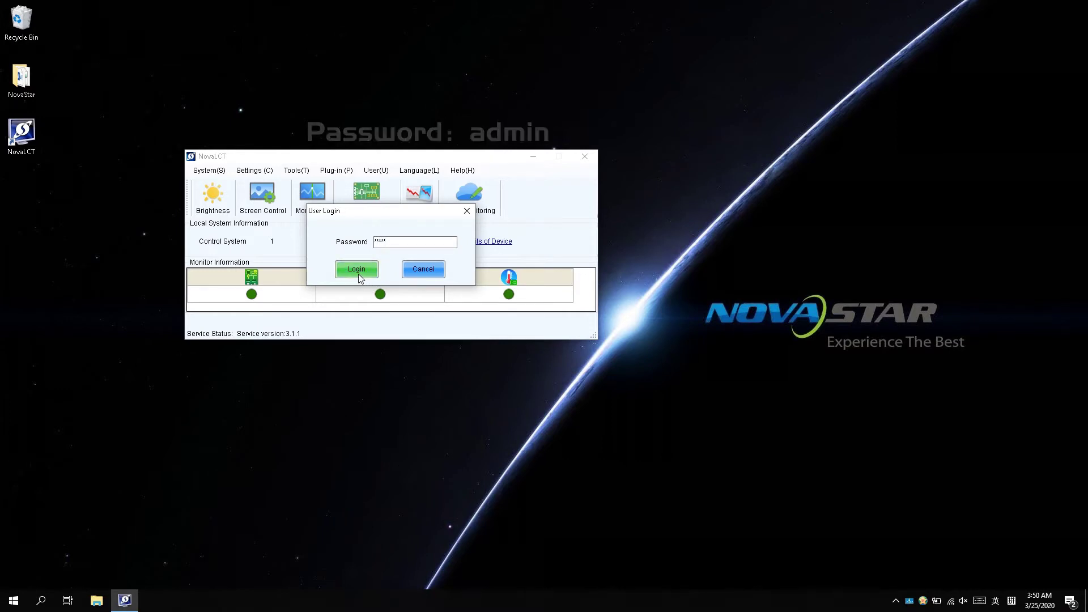
{"action": "left_click", "coordinate": [355, 270]}
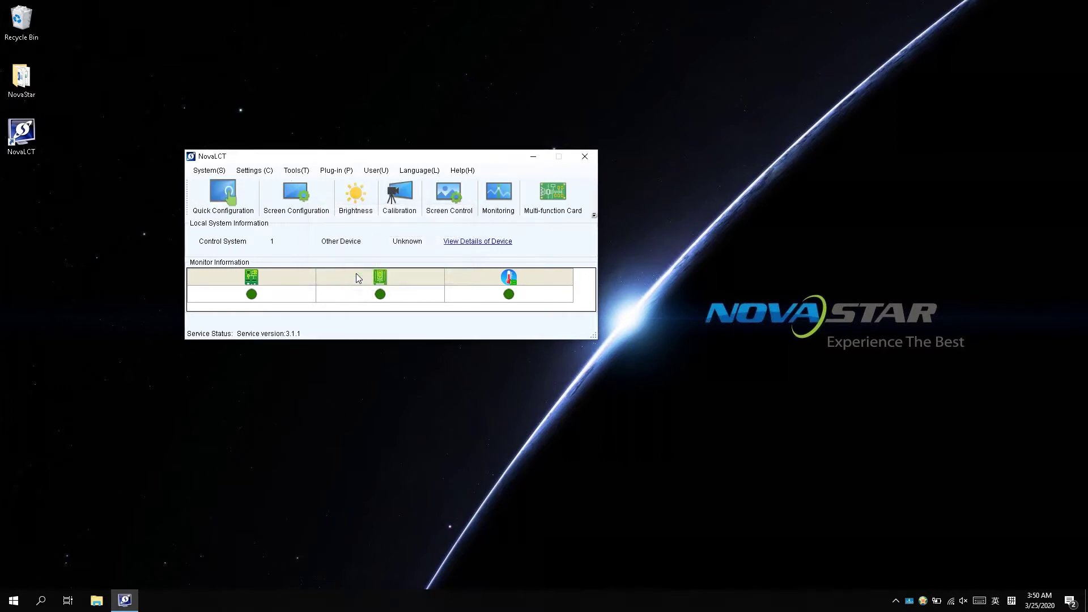
Step: Under manual adjustment, lower the screen brightness to 193 (75.7%) and save it to the hardware
{"action": "left_click", "coordinate": [356, 198]}
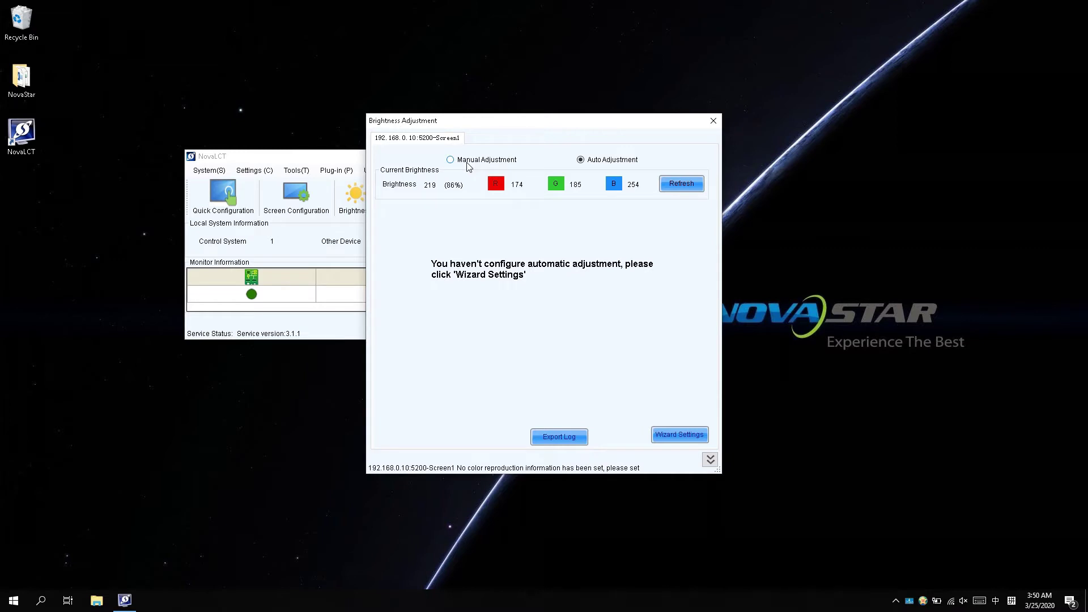
{"action": "left_click", "coordinate": [466, 165]}
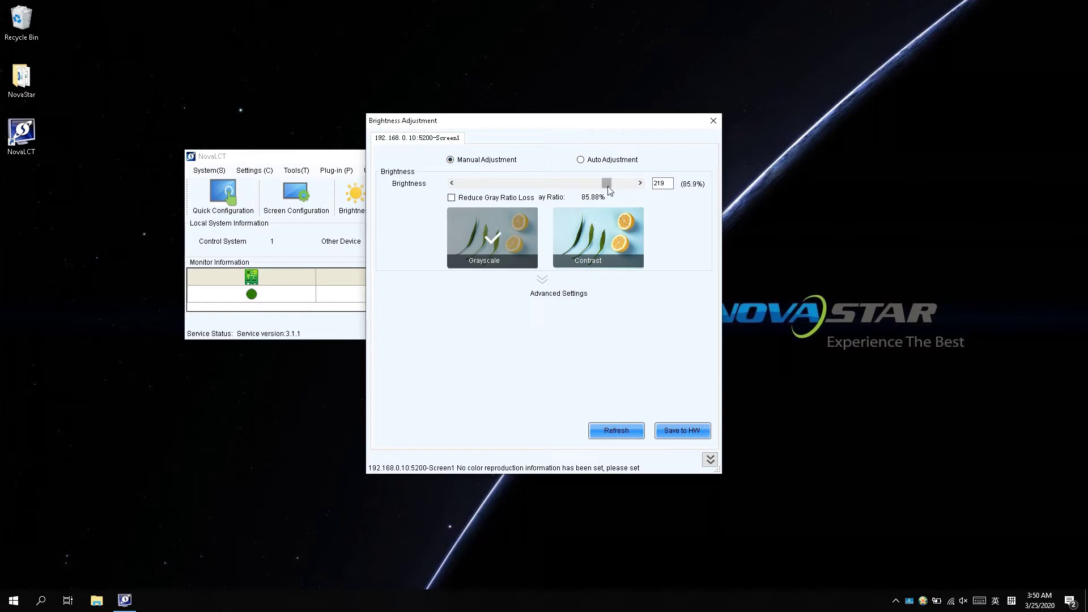
{"action": "mouse_move", "coordinate": [606, 183]}
{"action": "left_mouse_down"}
{"action": "mouse_move", "coordinate": [523, 186]}
{"action": "mouse_move", "coordinate": [621, 188]}
{"action": "mouse_move", "coordinate": [591, 189]}
{"action": "left_mouse_up"}
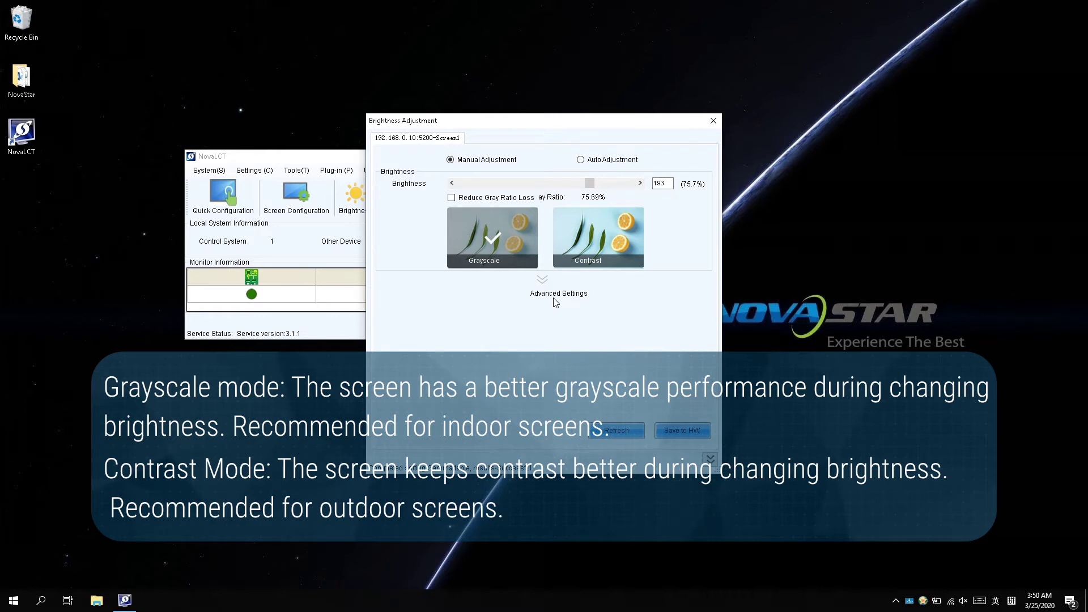
{"action": "left_click", "coordinate": [669, 432]}
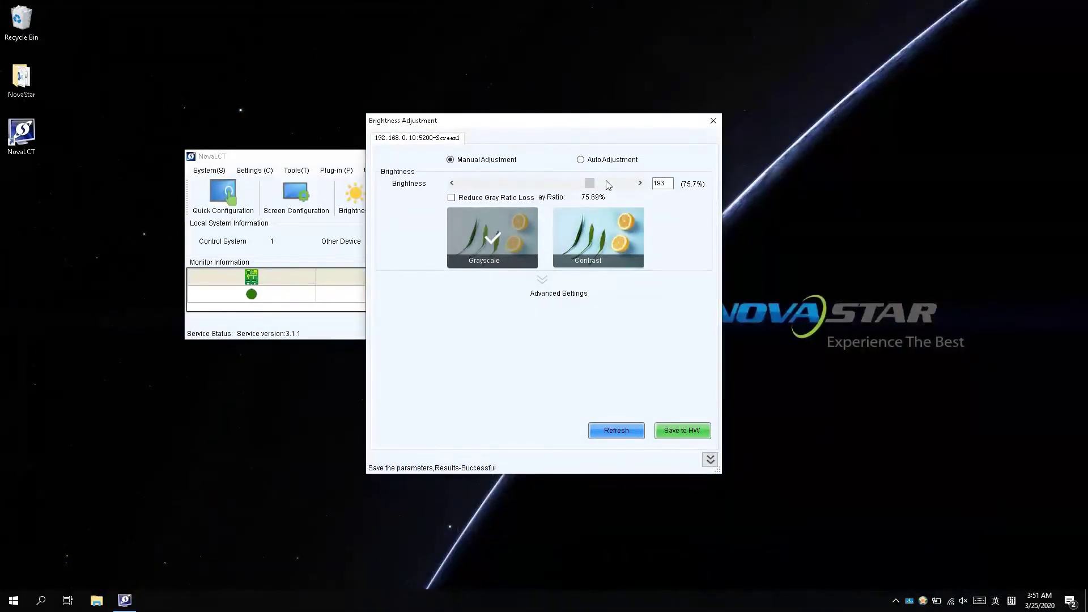
Step: Choose automatic adjustment and start the wizard in Adjust by Light Sensor mode
{"action": "left_click", "coordinate": [605, 161]}
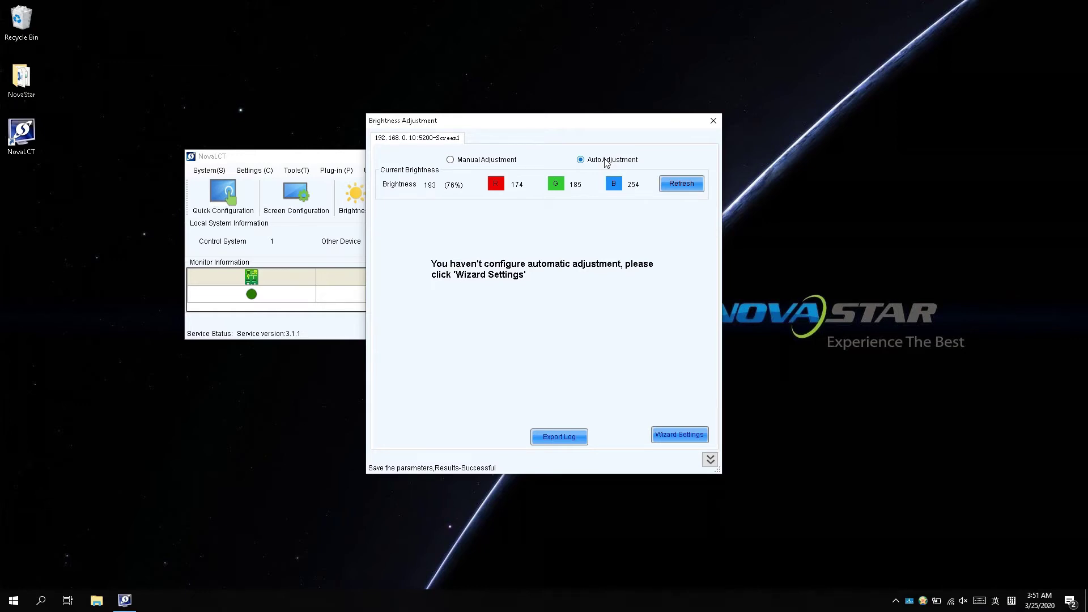
{"action": "left_click", "coordinate": [669, 434]}
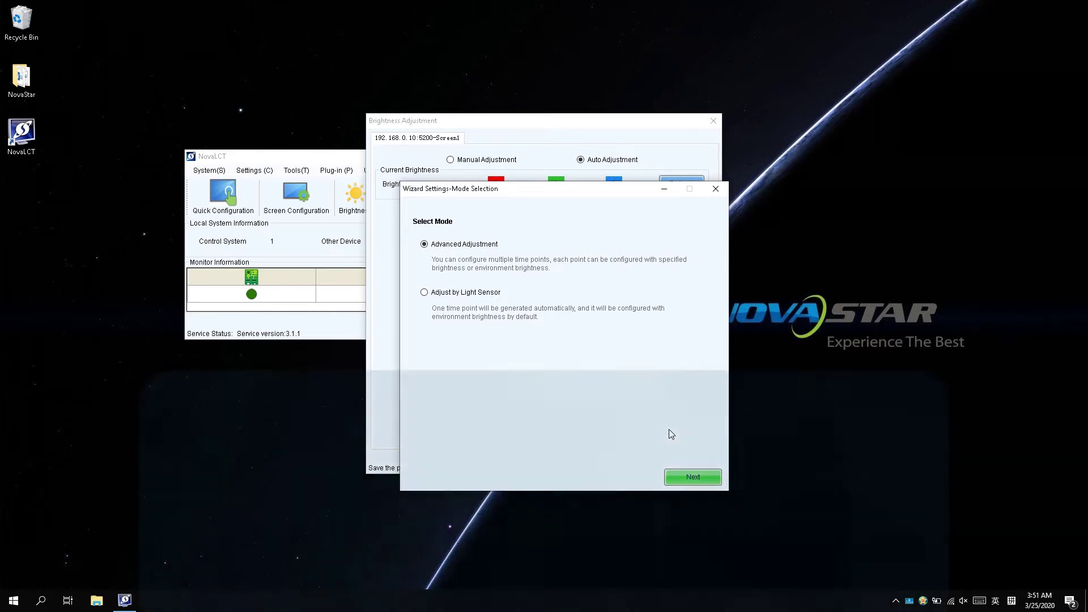
{"action": "left_click", "coordinate": [478, 296]}
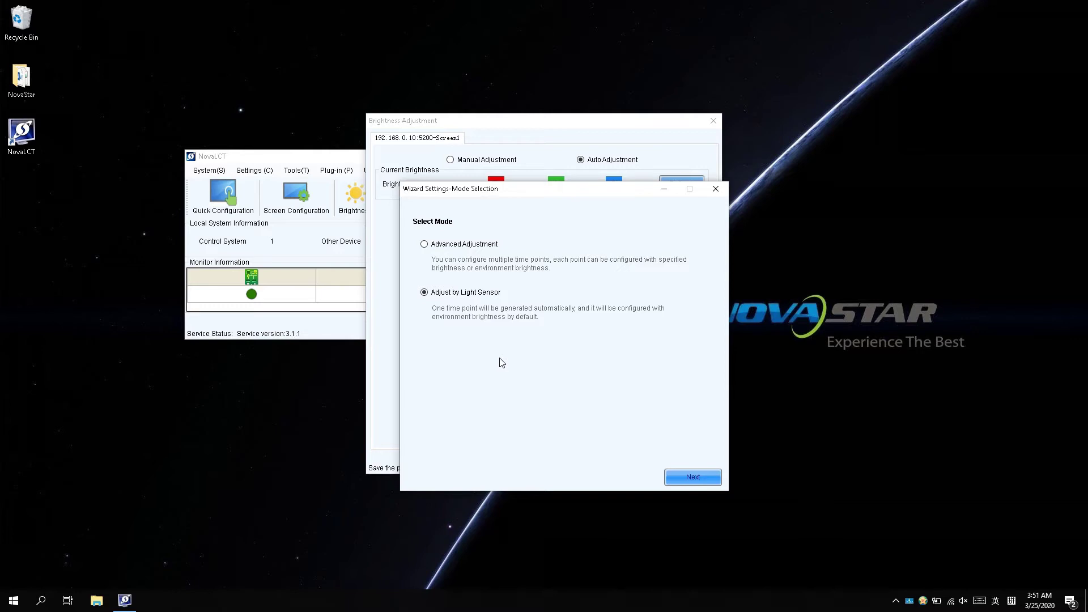
Step: Test the light sensor, refresh its reading to 350 lux, and enable it for automatic brightness
{"action": "left_click", "coordinate": [679, 479]}
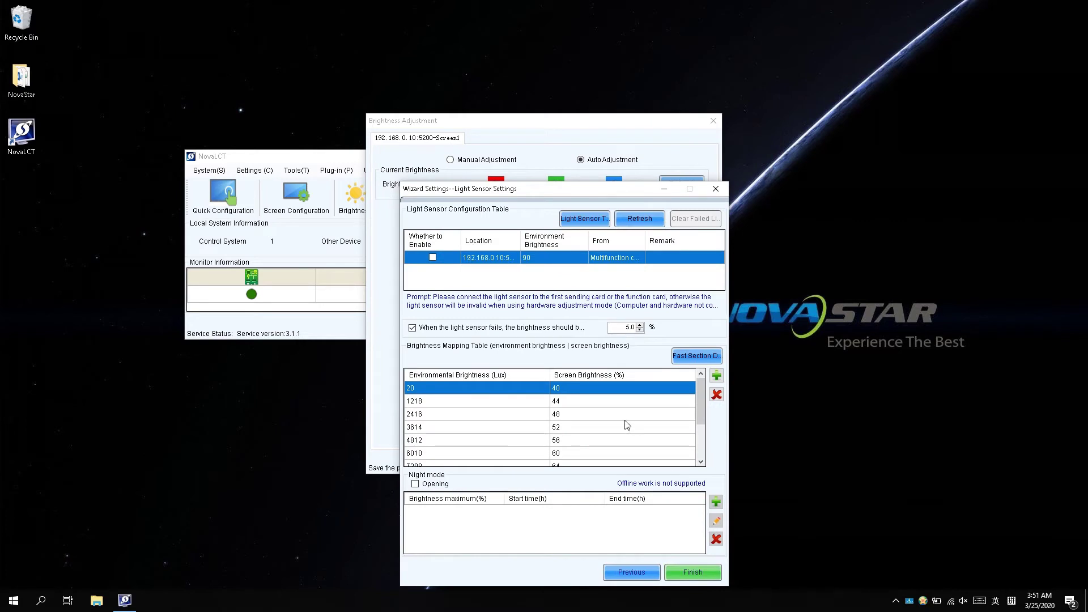
{"action": "left_click", "coordinate": [581, 218]}
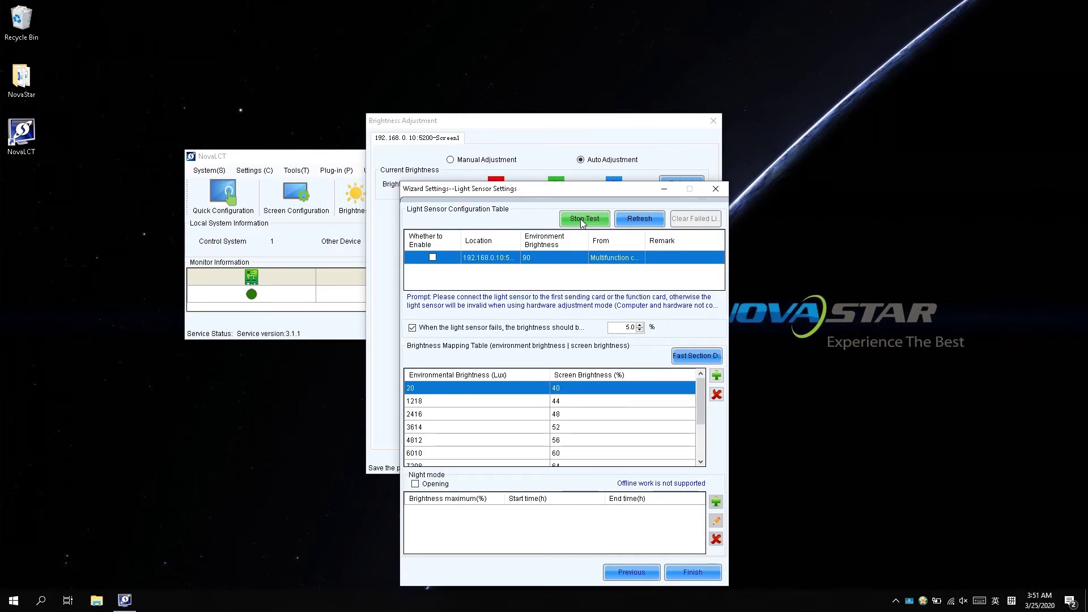
{"action": "left_click", "coordinate": [632, 222]}
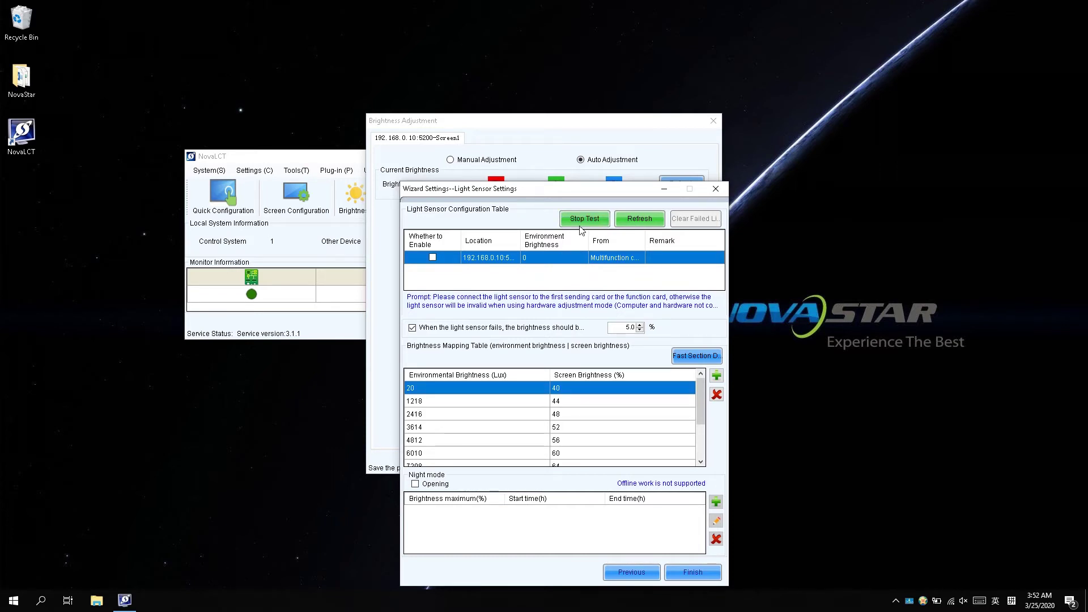
{"action": "left_click", "coordinate": [648, 222]}
{"action": "left_click", "coordinate": [432, 257]}
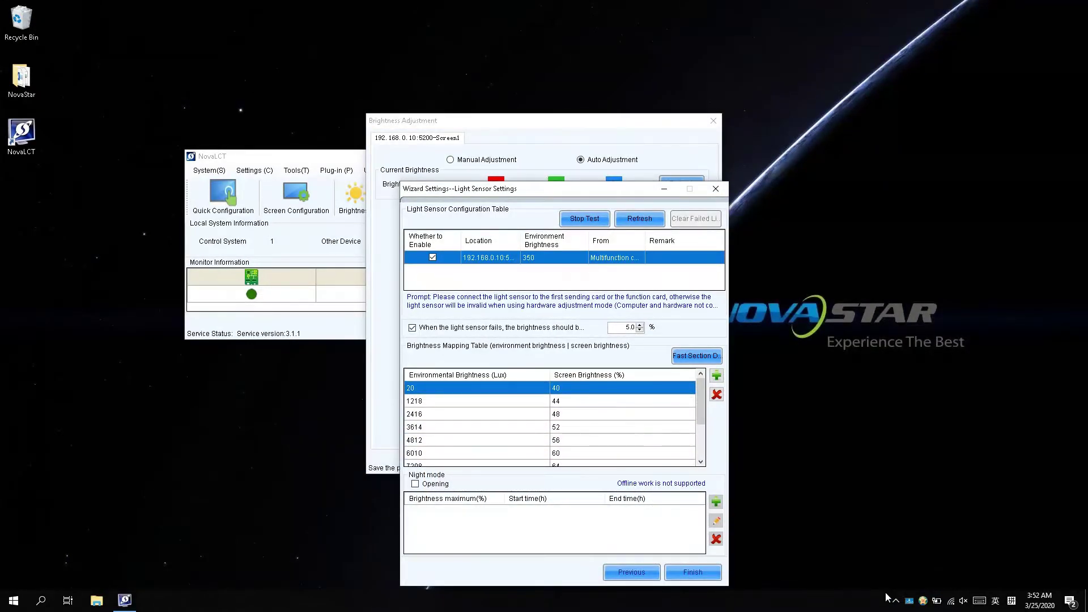
Step: From the MonitorSite tray, save the Brightness Advanced Settings with gradient on, 60-second period and 5 readings
{"action": "right_click", "coordinate": [911, 601]}
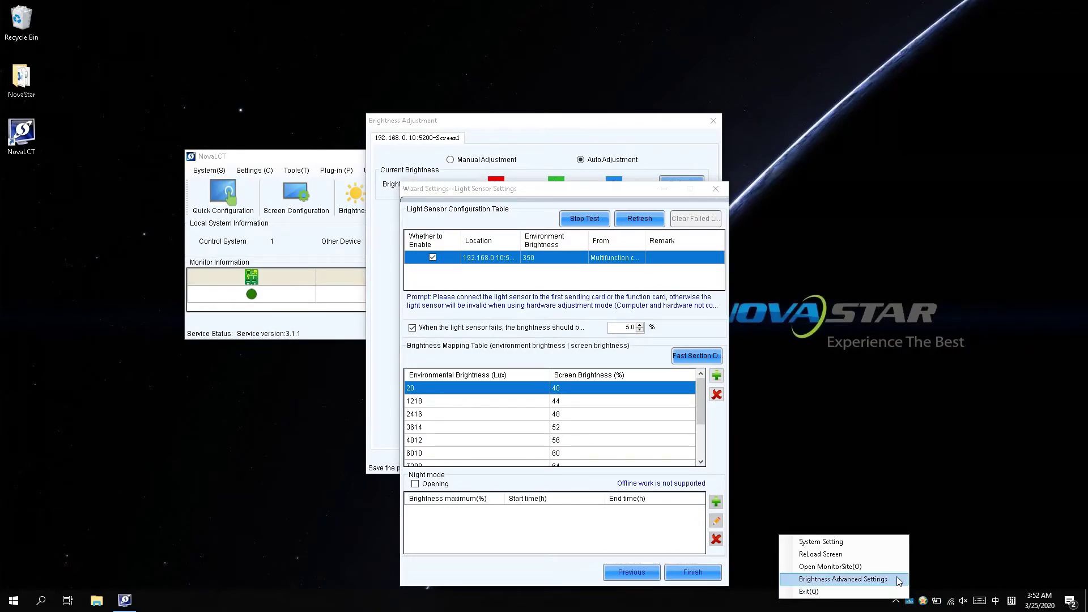
{"action": "left_click", "coordinate": [898, 579]}
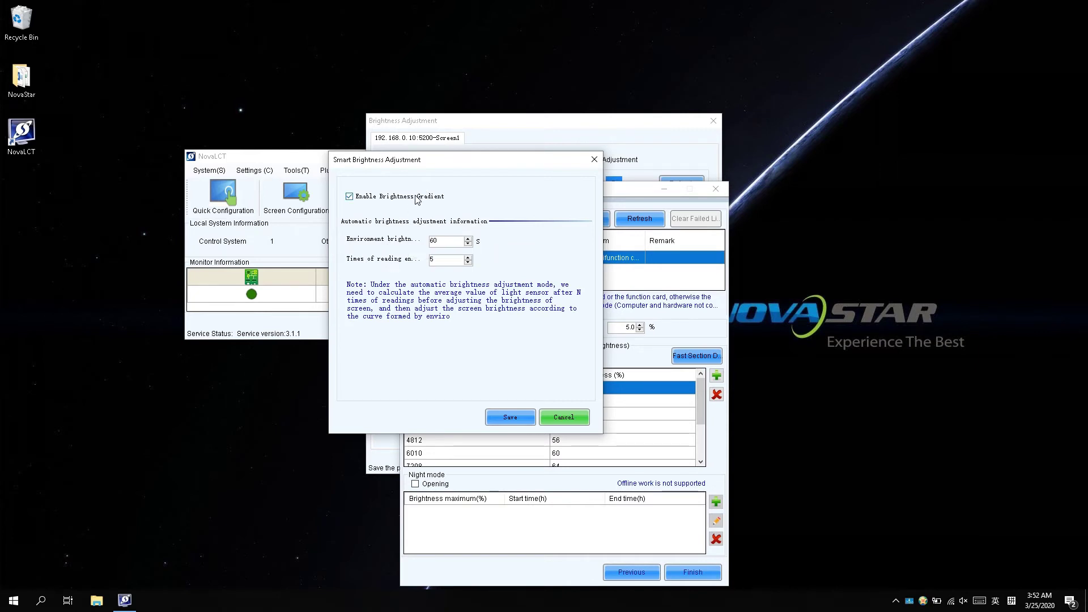
{"action": "left_click", "coordinate": [500, 417]}
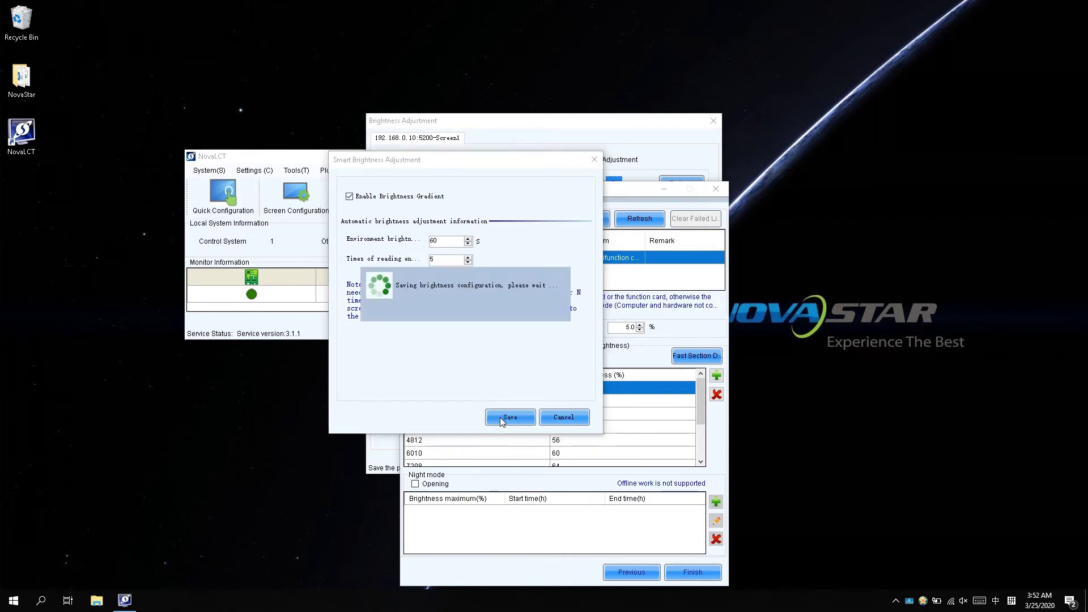
{"action": "left_click", "coordinate": [474, 320]}
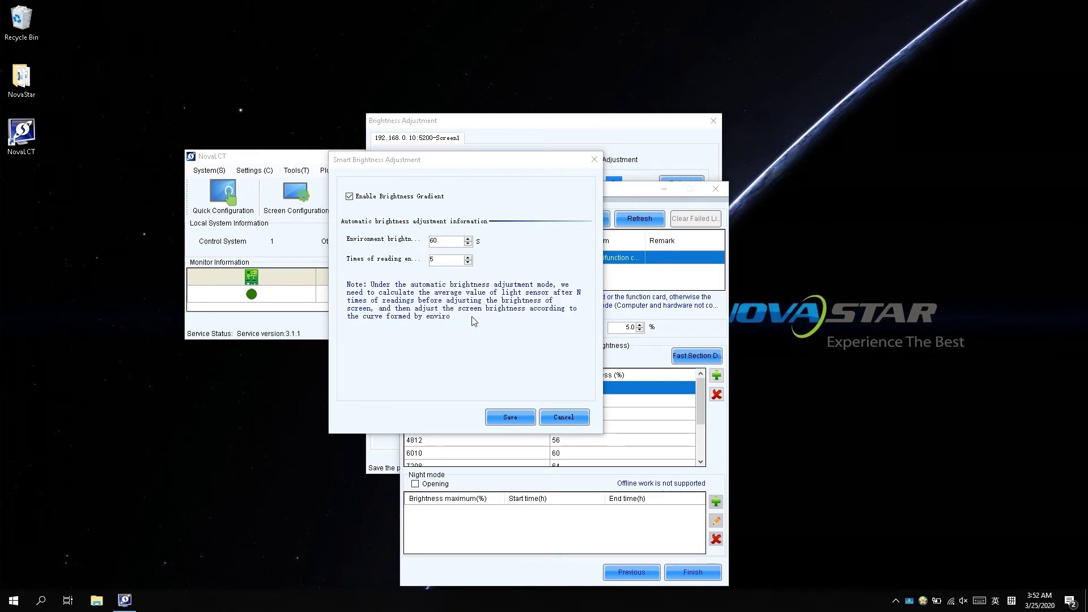
{"action": "left_click", "coordinate": [473, 320]}
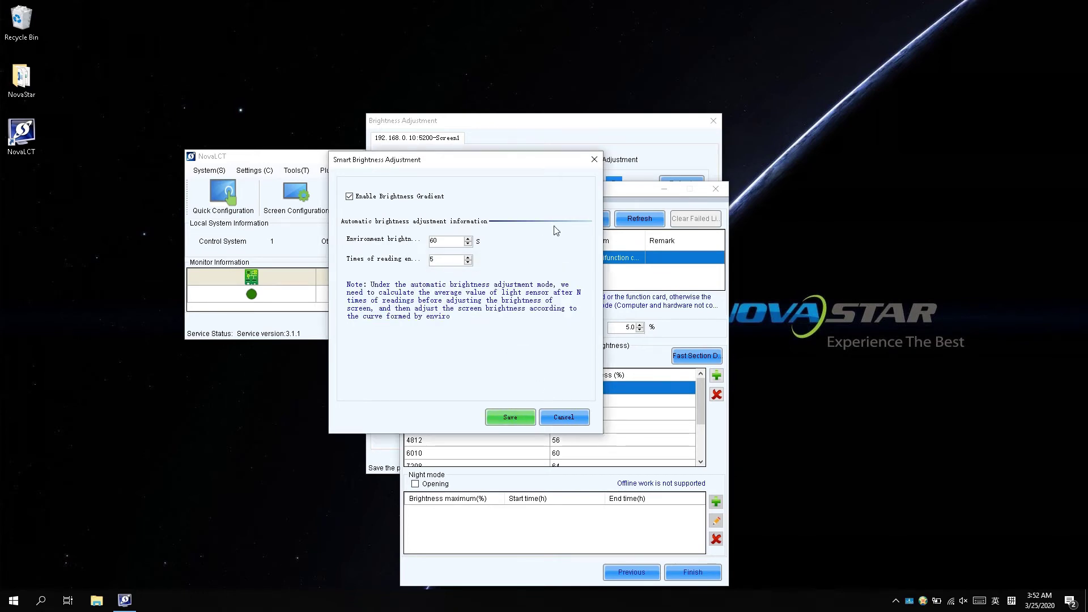
{"action": "left_click", "coordinate": [594, 159]}
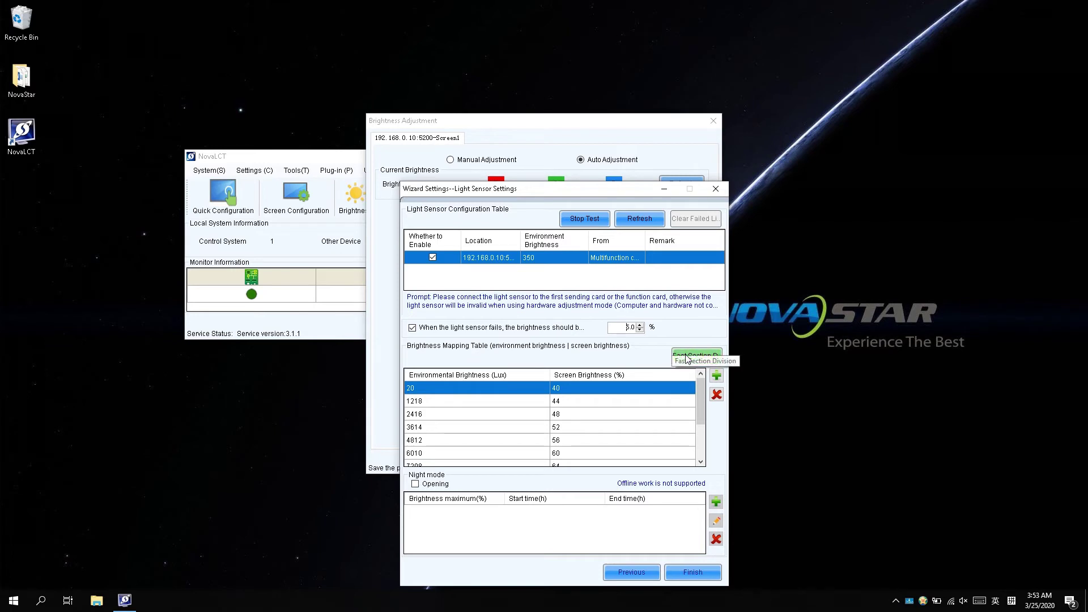
Step: Use Fast Section Division to map 20 lux at 20% up to 12000 lux at 80% in 20 sections
{"action": "left_click", "coordinate": [687, 356]}
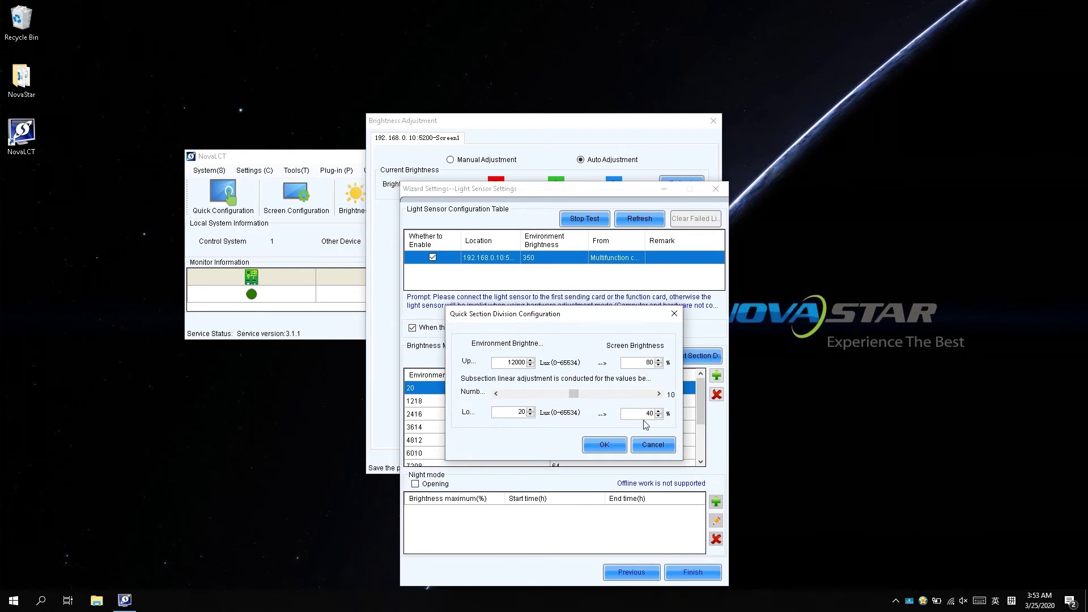
{"action": "type", "text": "20"}
{"action": "left_click_drag", "start_coordinate": [575, 396], "coordinate": [655, 399]}
{"action": "left_click", "coordinate": [604, 444]}
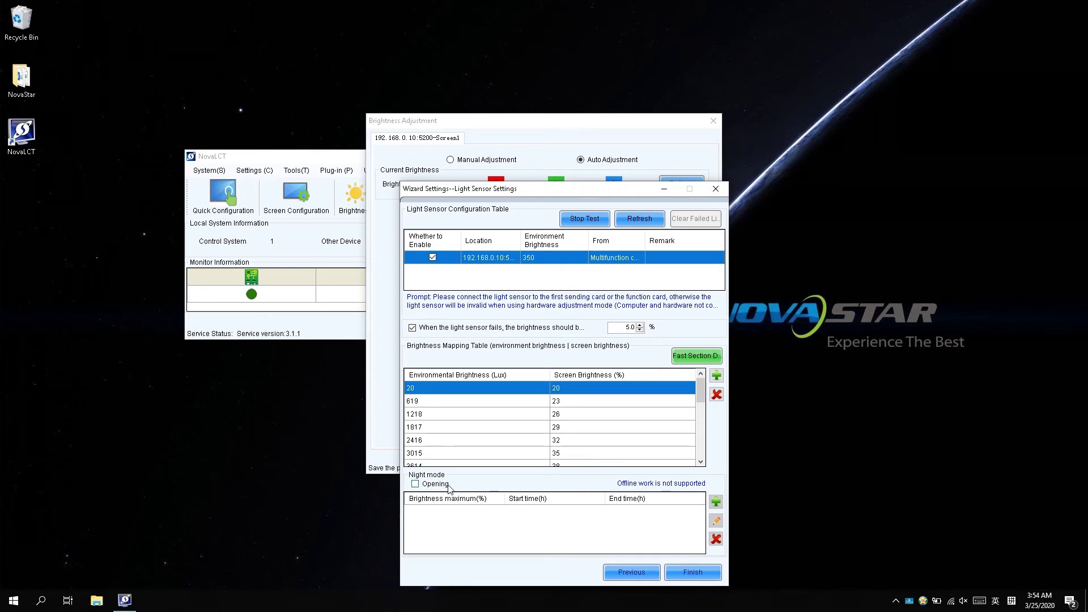
Step: Enable night mode and bring up the Add the night mode form
{"action": "left_click", "coordinate": [433, 483]}
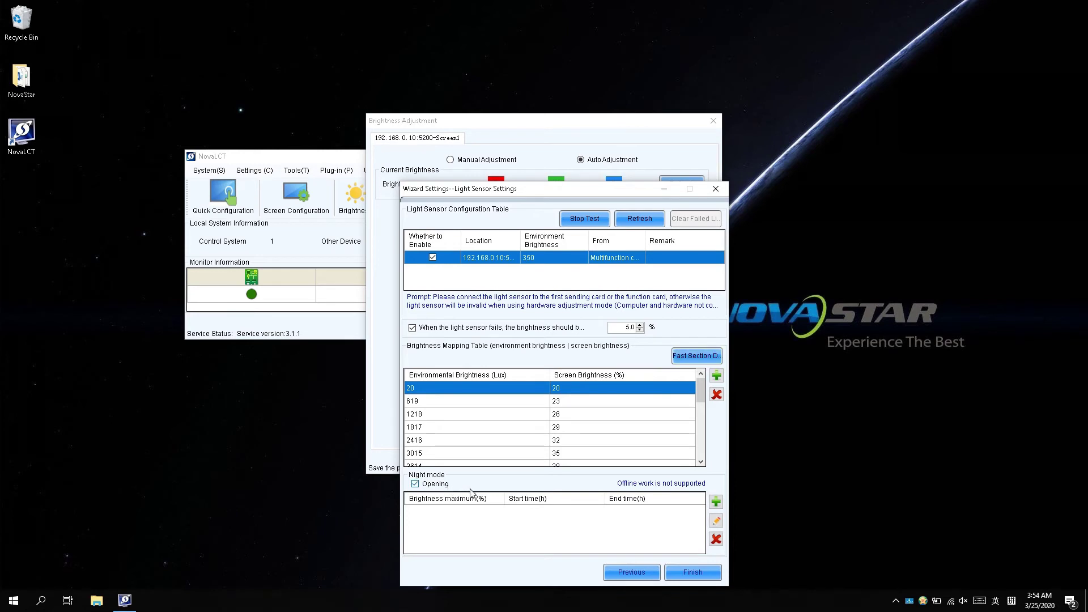
{"action": "left_click", "coordinate": [716, 502]}
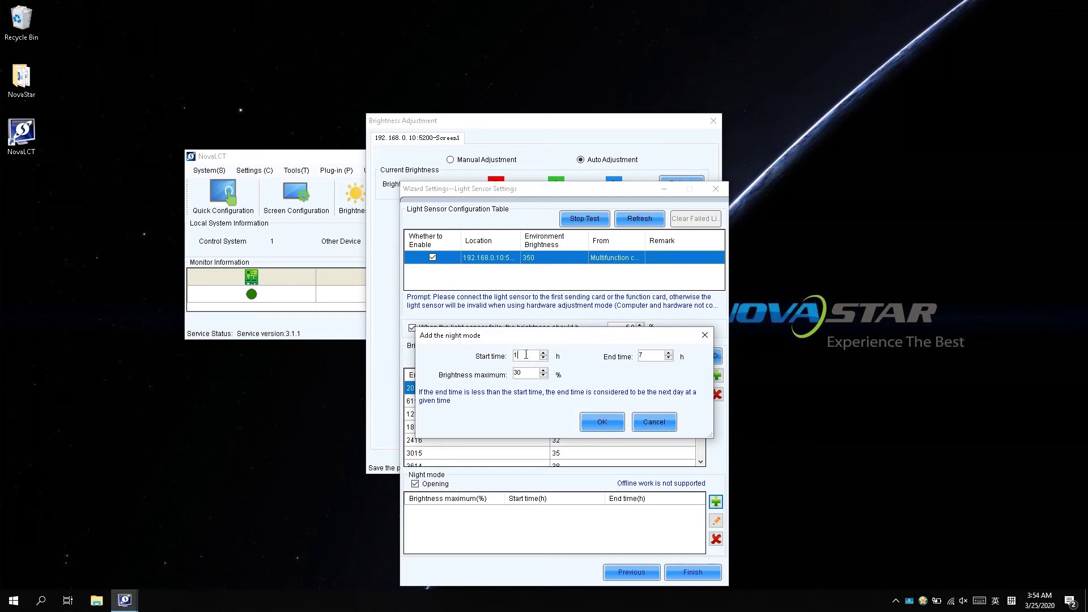
{"action": "type", "text": "9"}
Step: Enter start time 19, end time 6 and a 30% brightness maximum for the night-mode period
{"action": "key", "text": "BackSpace"}
{"action": "key", "text": "Tab"}
{"action": "type", "text": "6"}
{"action": "left_click", "coordinate": [532, 374]}
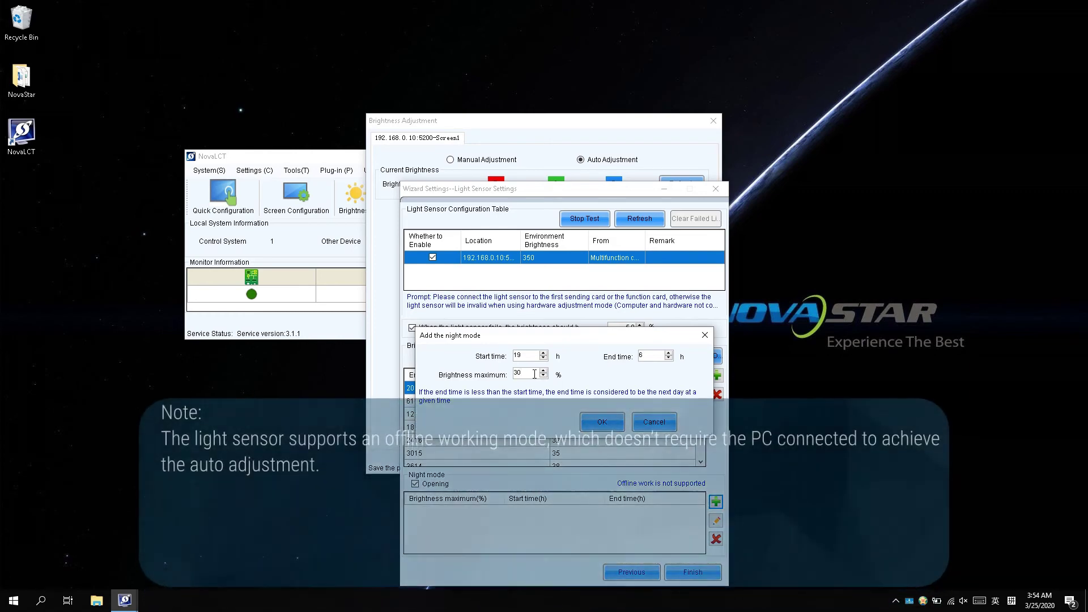
Step: Confirm the 19–6 night-mode period at 30% into the table
{"action": "left_click", "coordinate": [599, 423]}
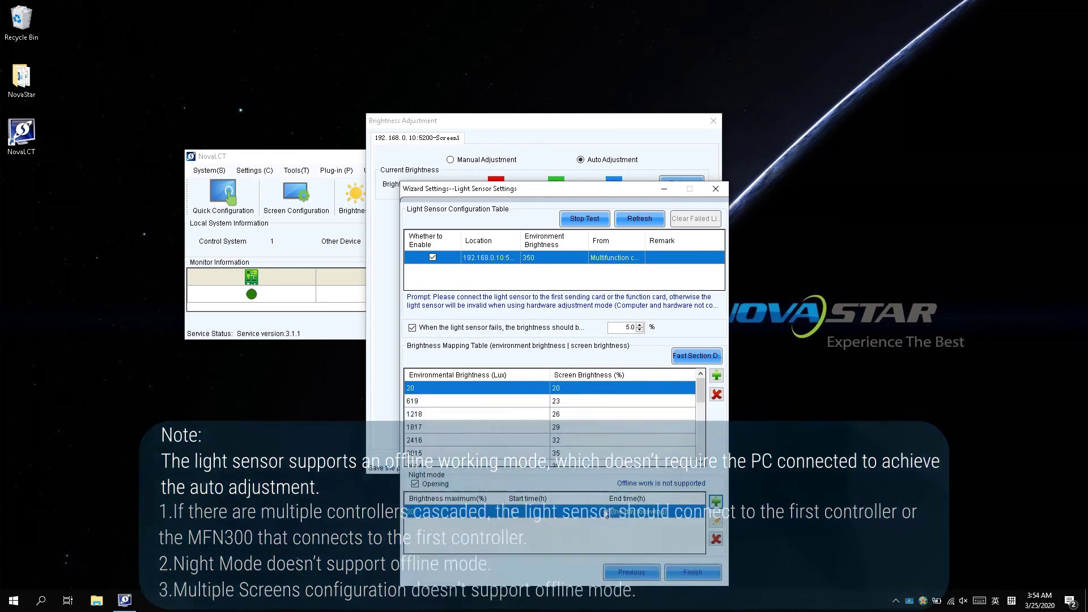
Step: Finish saving the light-sensor settings, then reopen the wizard at the Time Points Settings page
{"action": "left_click", "coordinate": [681, 568]}
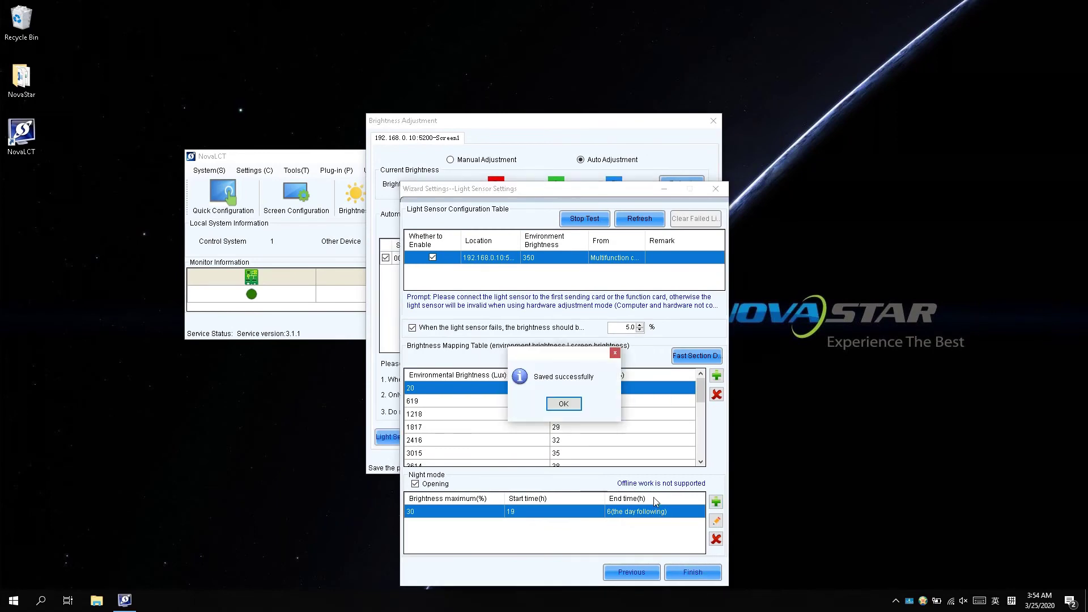
{"action": "left_click", "coordinate": [571, 404]}
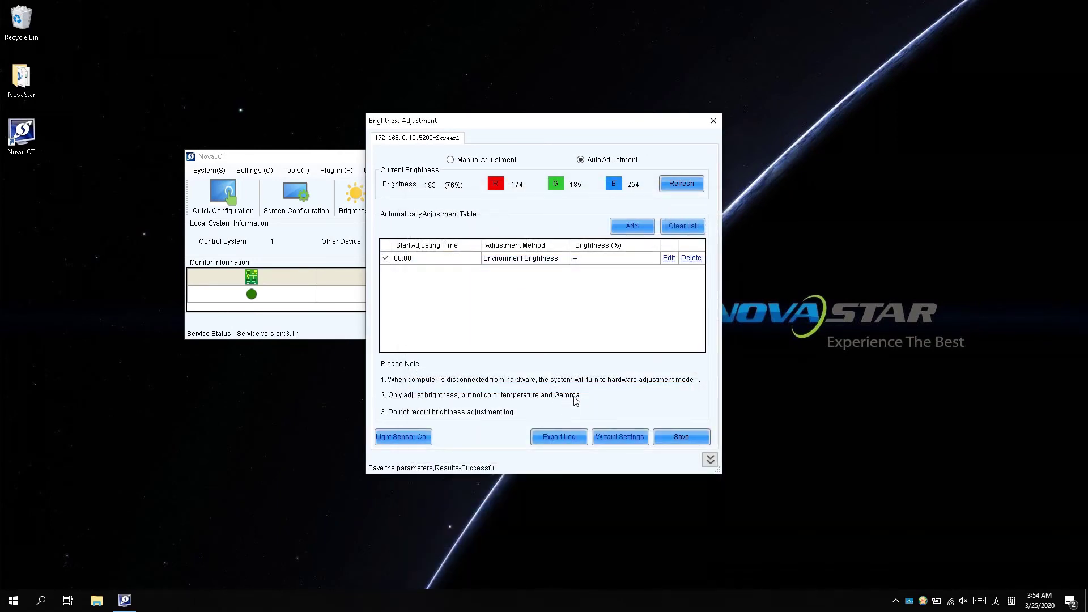
{"action": "left_click", "coordinate": [609, 439]}
{"action": "left_click", "coordinate": [684, 477]}
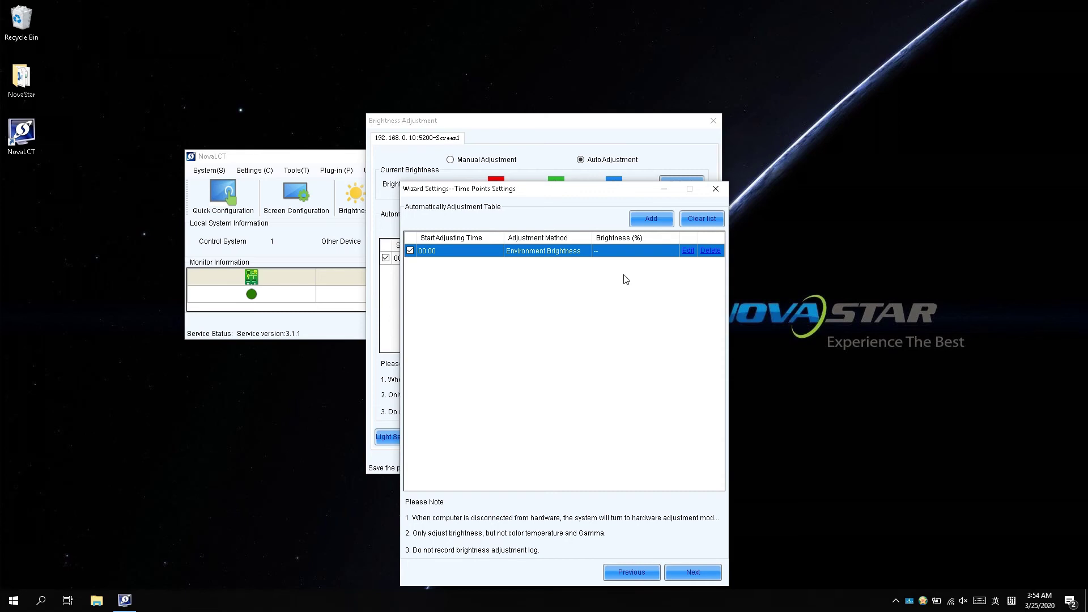
Step: Add schedule points 08:00 at 40% and 12:00 at 80% specified brightness
{"action": "left_click", "coordinate": [653, 223]}
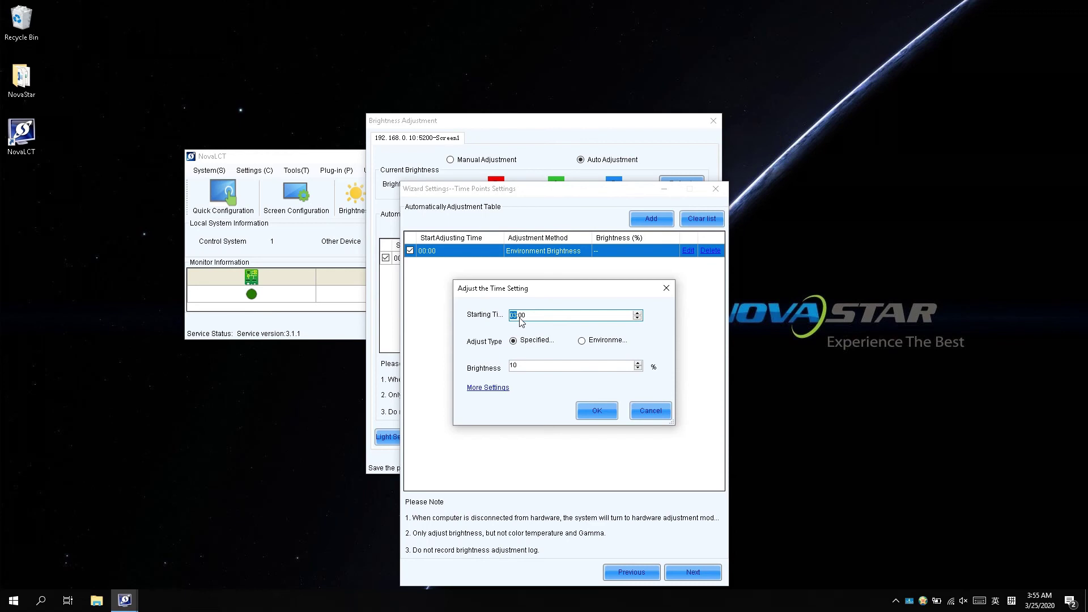
{"action": "left_click", "coordinate": [527, 368]}
{"action": "type", "text": "0"}
{"action": "left_click", "coordinate": [582, 410]}
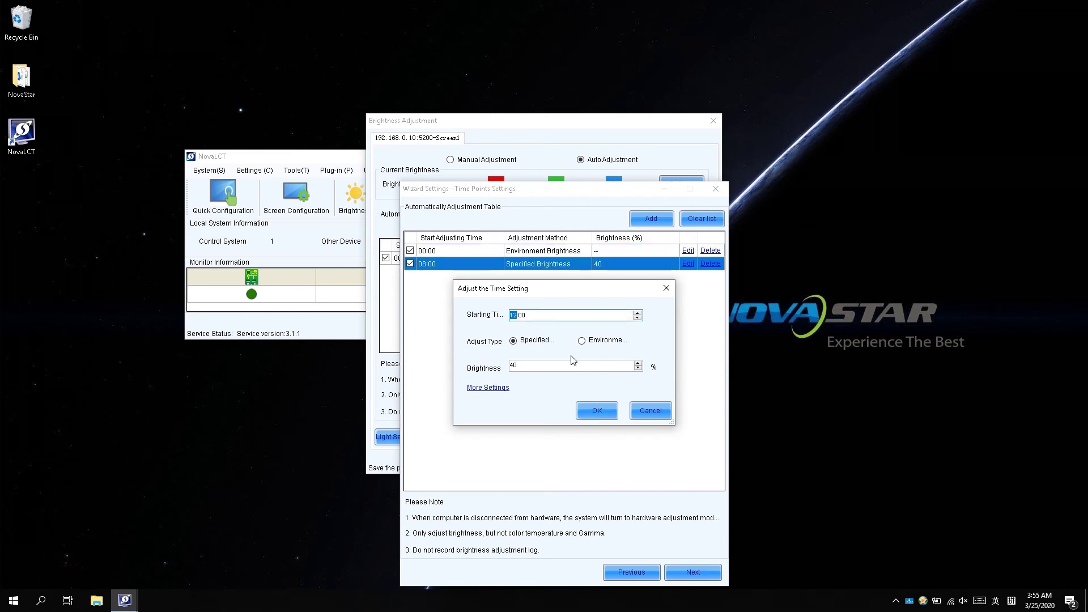
{"action": "left_click", "coordinate": [514, 367]}
{"action": "type", "text": "80"}
{"action": "left_click", "coordinate": [592, 413]}
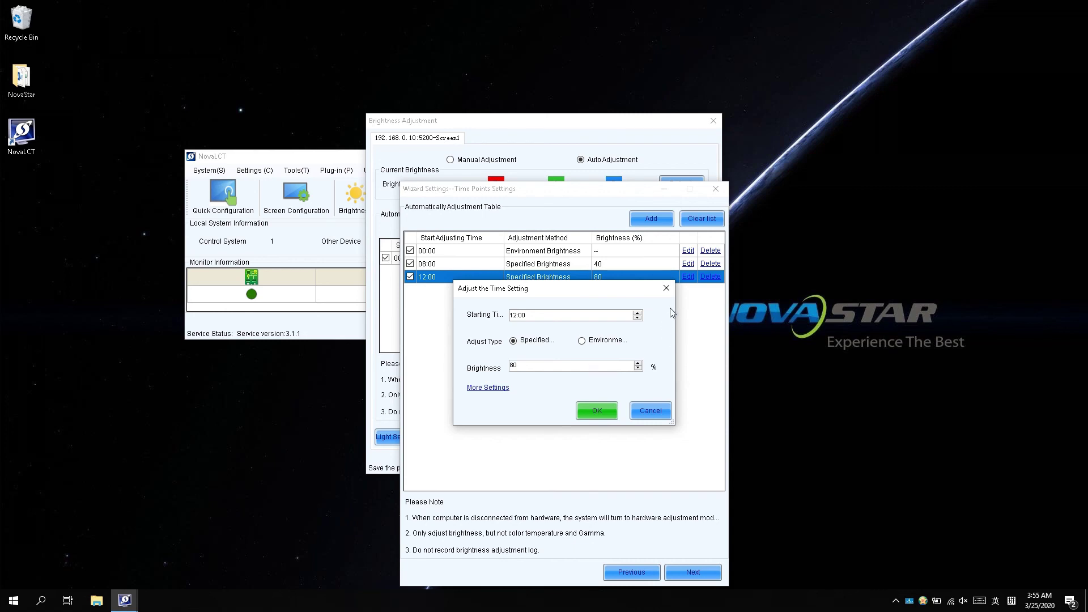
{"action": "left_click", "coordinate": [667, 289]}
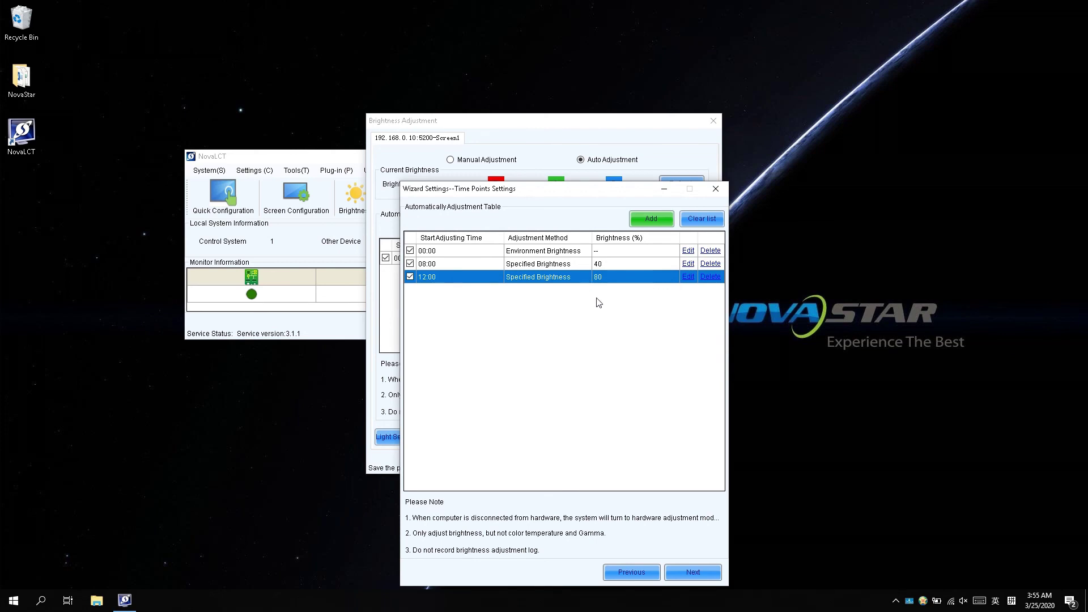
Step: Finish the wizard and save the schedule with 00:00, 08:00 and 12:00 entries
{"action": "left_click", "coordinate": [682, 572]}
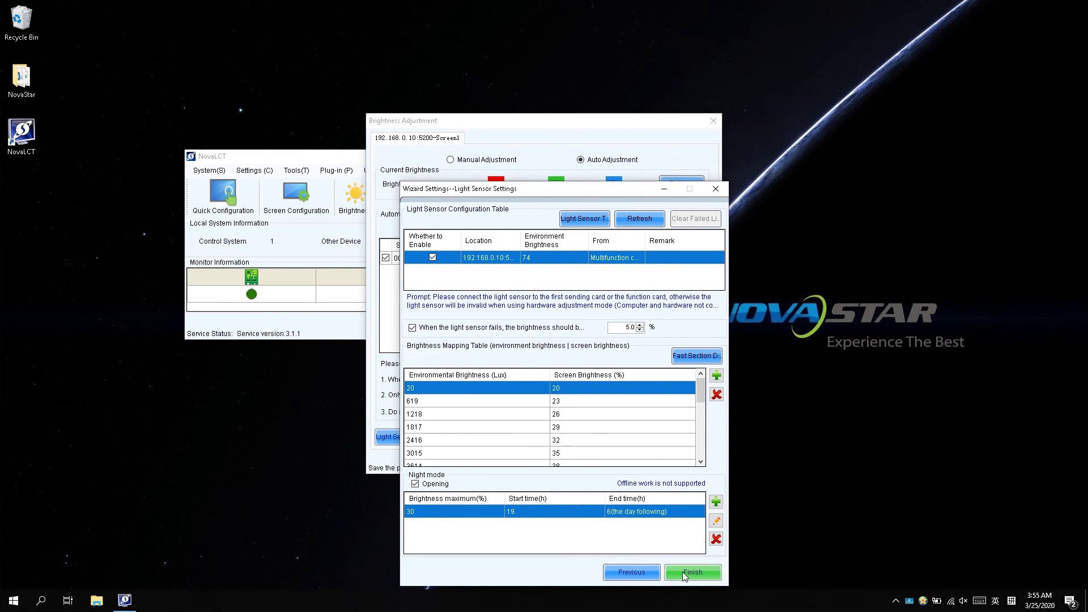
{"action": "left_click", "coordinate": [682, 572]}
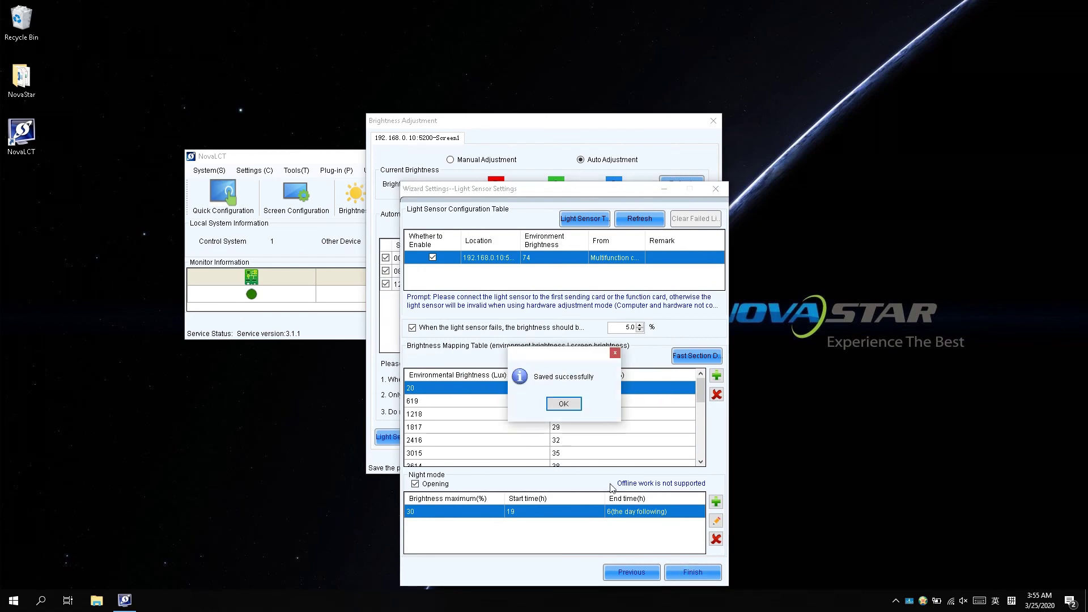
{"action": "left_click", "coordinate": [563, 405]}
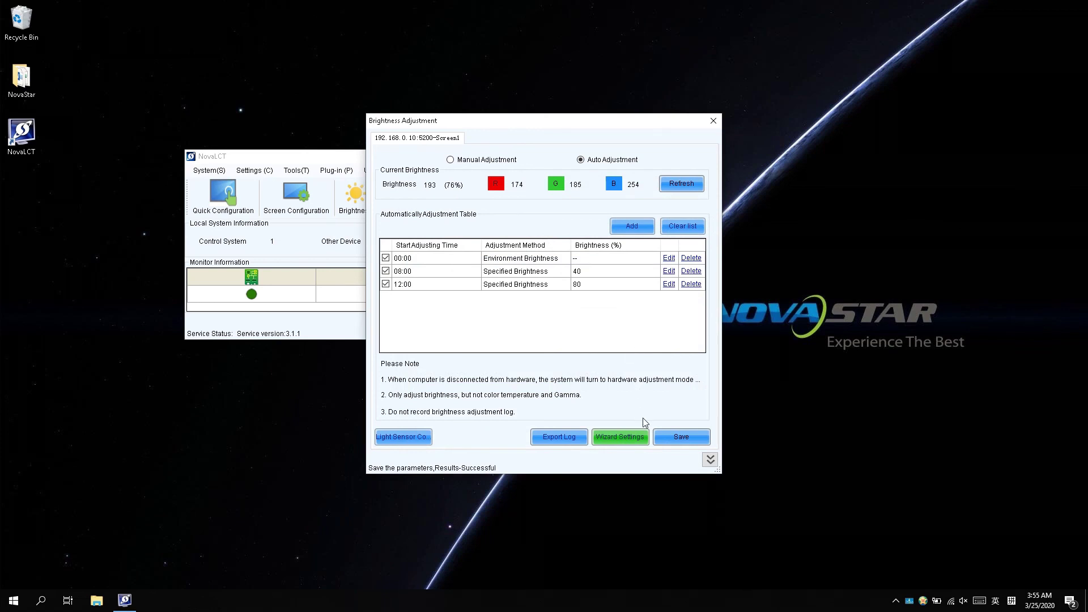
{"action": "left_click", "coordinate": [662, 437]}
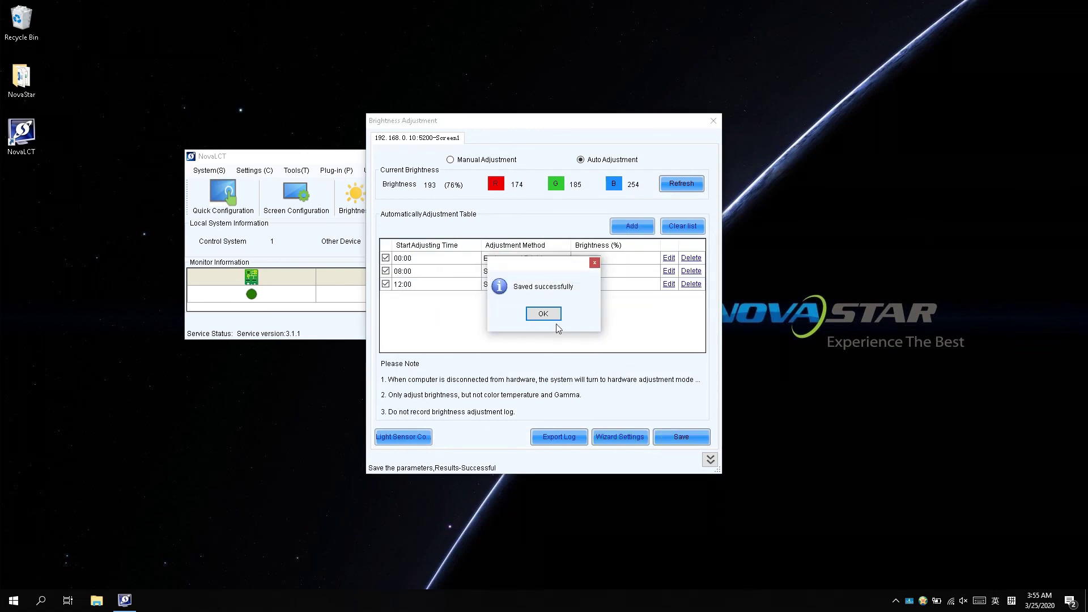
{"action": "left_click", "coordinate": [544, 314]}
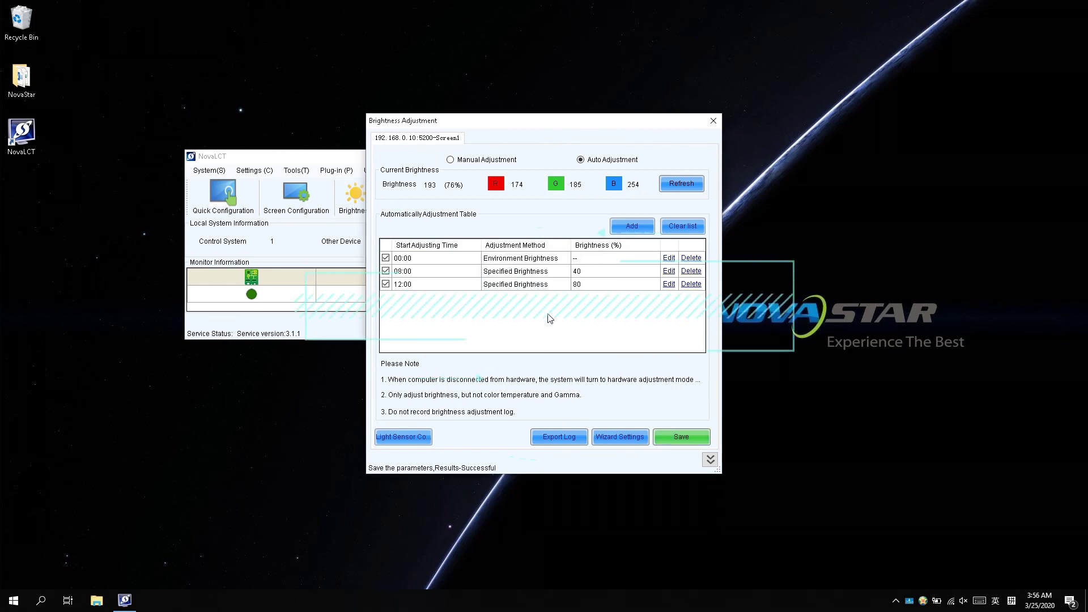
Step: Set the sending card's hardware time to computer time via Hardware Information
{"action": "left_click", "coordinate": [712, 120]}
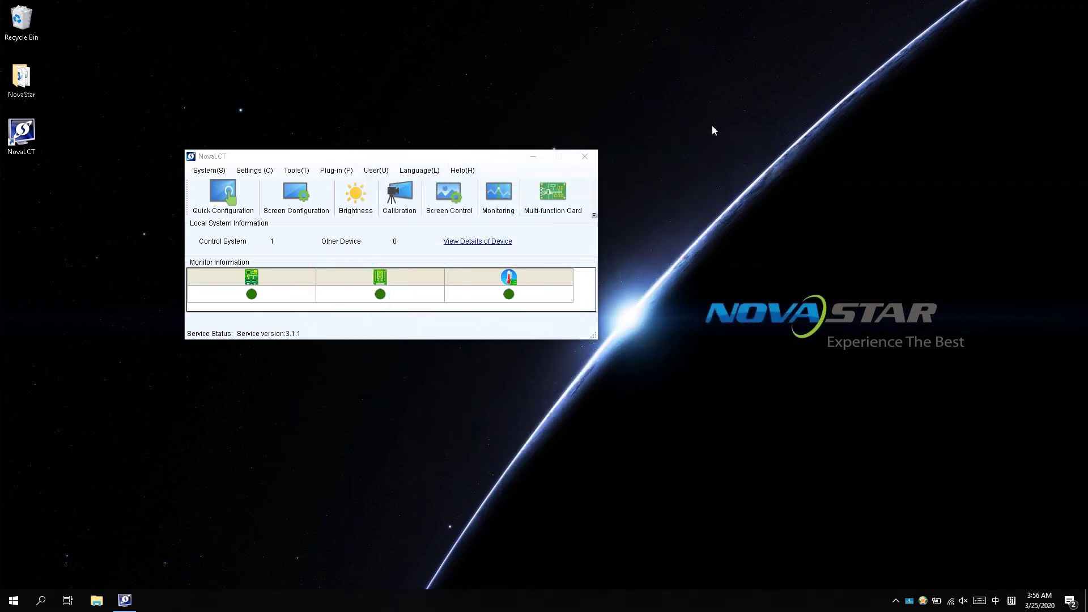
{"action": "left_click", "coordinate": [254, 170]}
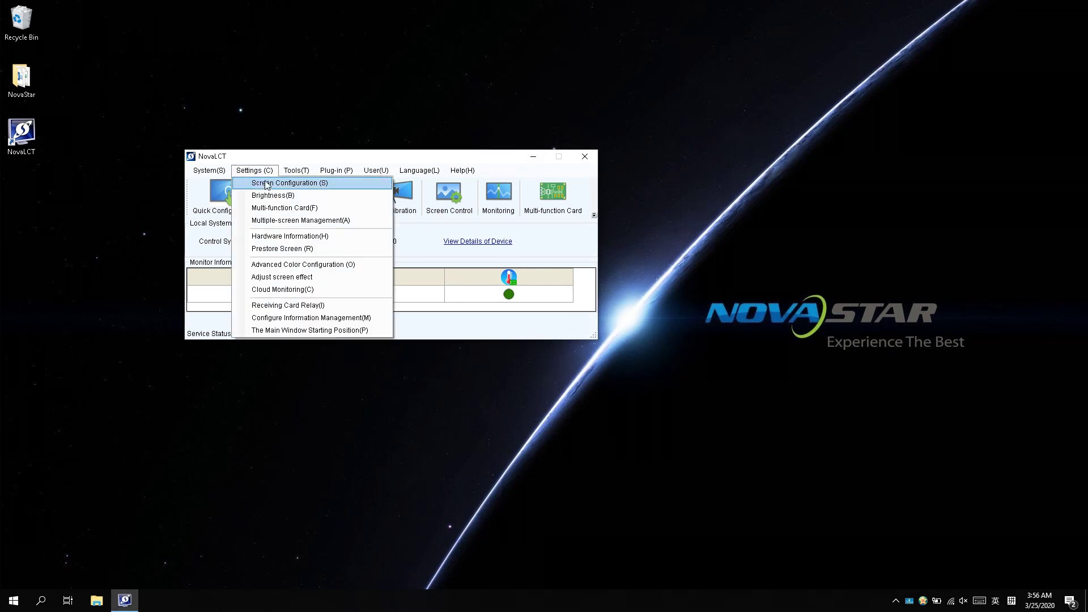
{"action": "left_click", "coordinate": [275, 238]}
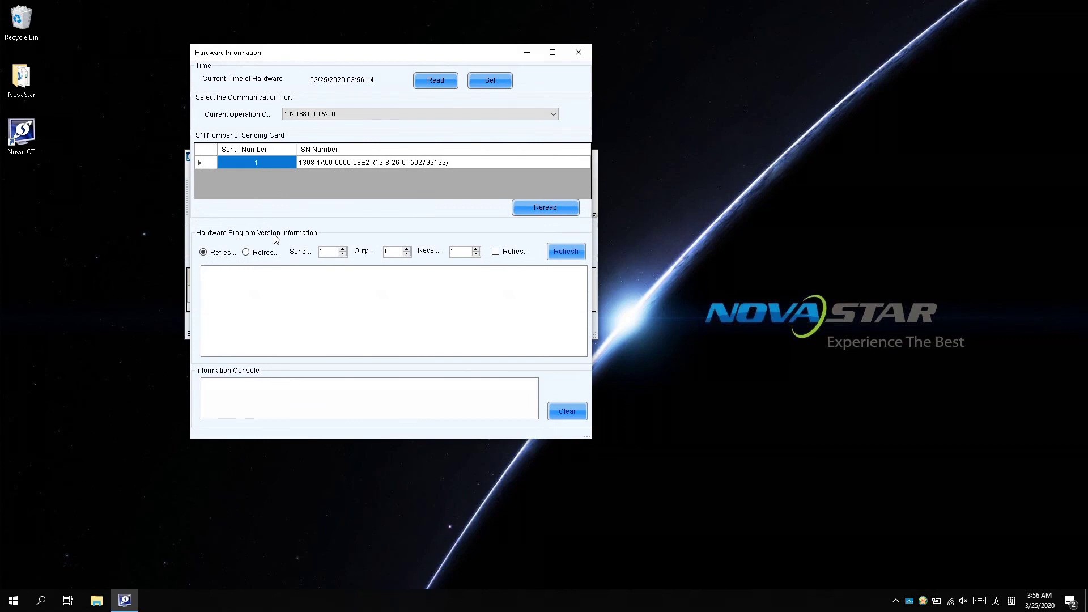
{"action": "left_click", "coordinate": [488, 78]}
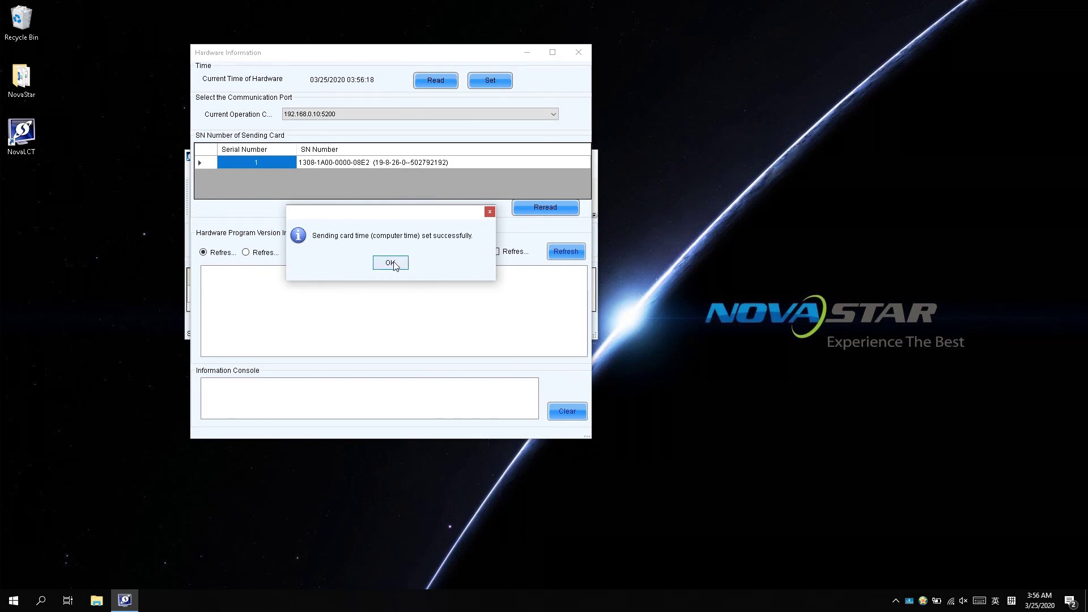
{"action": "left_click", "coordinate": [394, 266]}
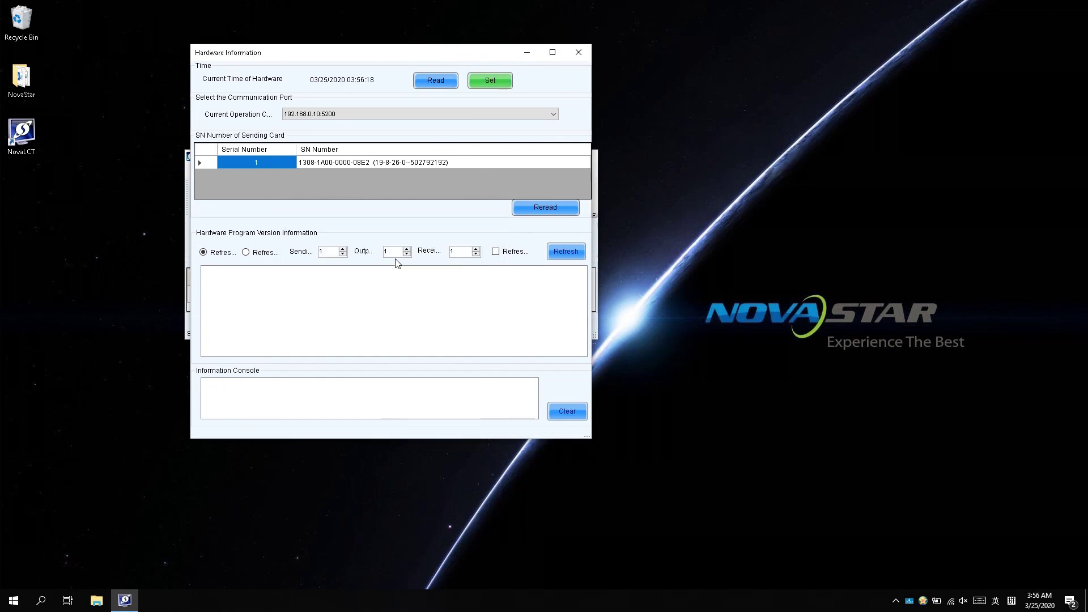
{"action": "left_click", "coordinate": [577, 53]}
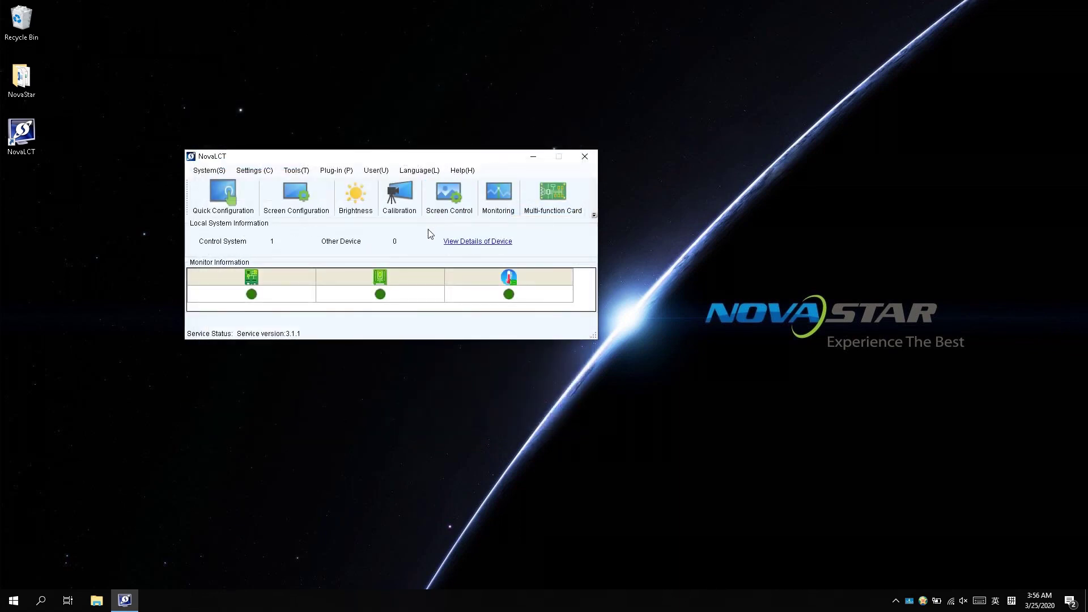